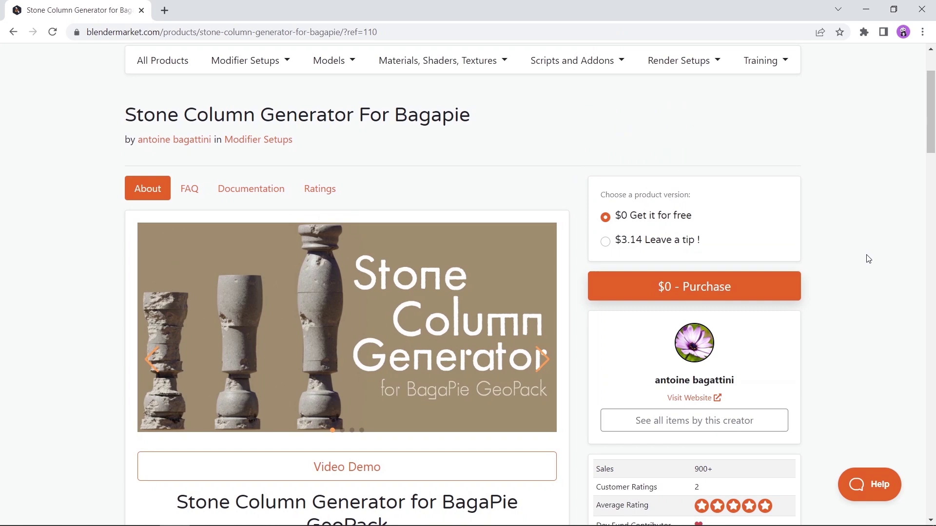
Advance the Stone Column Generator preview carousel by three slides
click(543, 357)
click(543, 357)
click(543, 357)
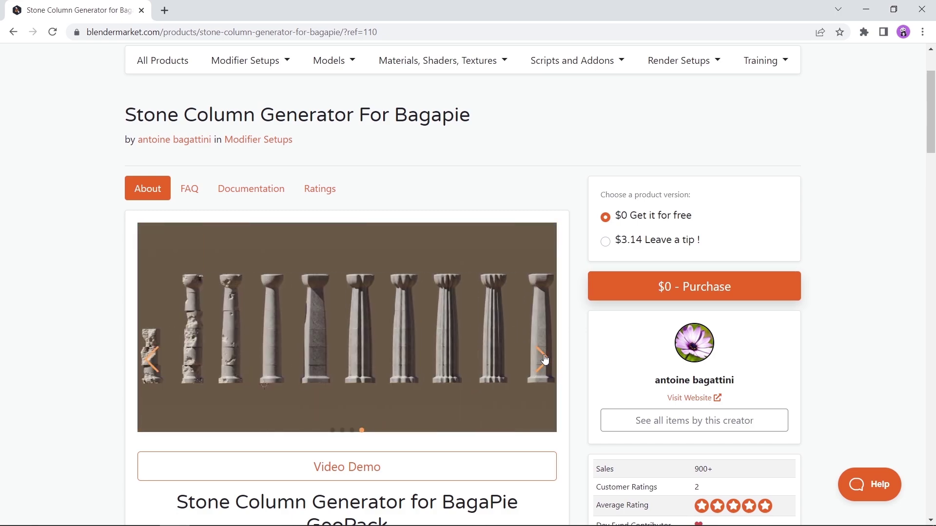
Scroll down to the Installation section and highlight its four steps
scroll(544, 359, down, 10)
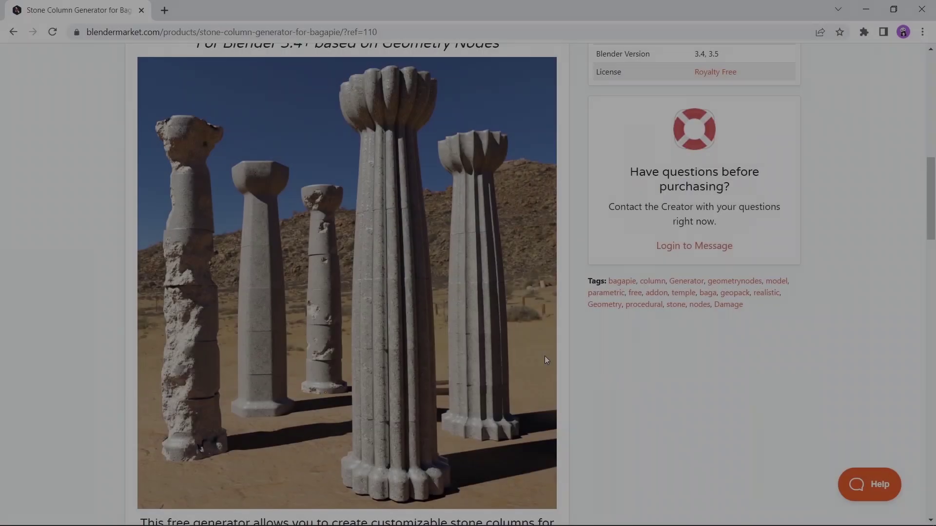
scroll(545, 360, down, 10)
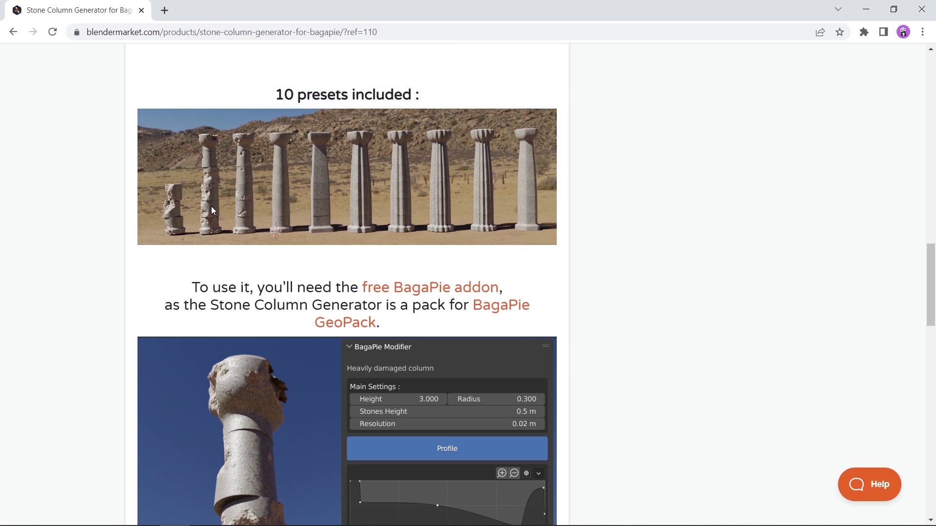
scroll(211, 208, down, 15)
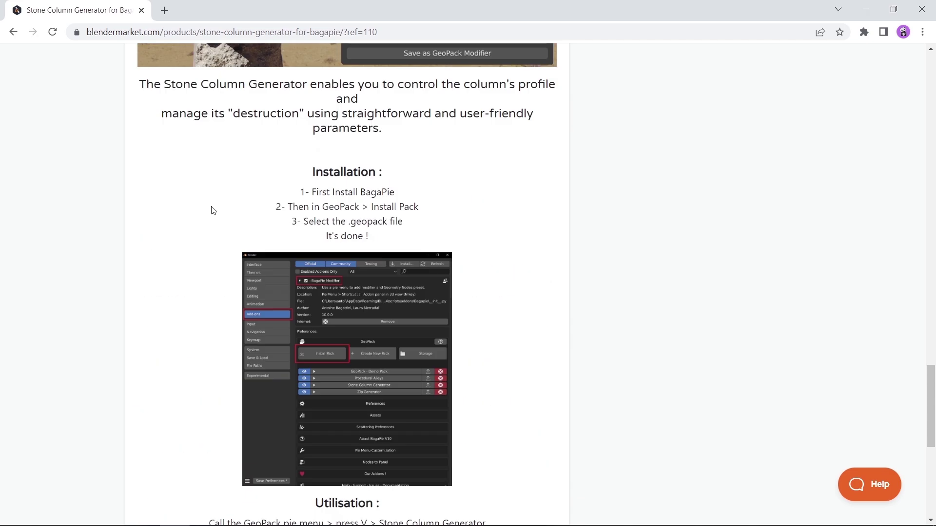
drag(274, 170, 407, 243)
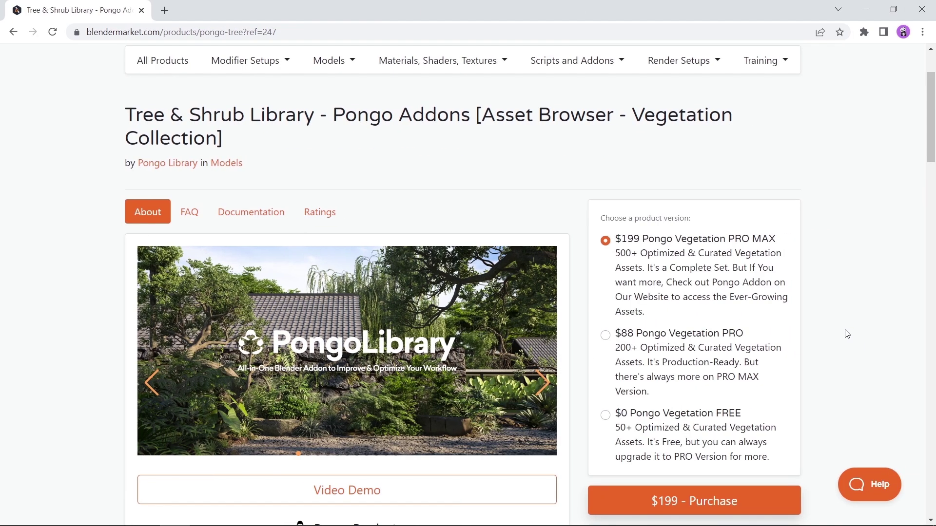
Flip through three Tree & Shrub Library preview images and scroll down the page
click(542, 383)
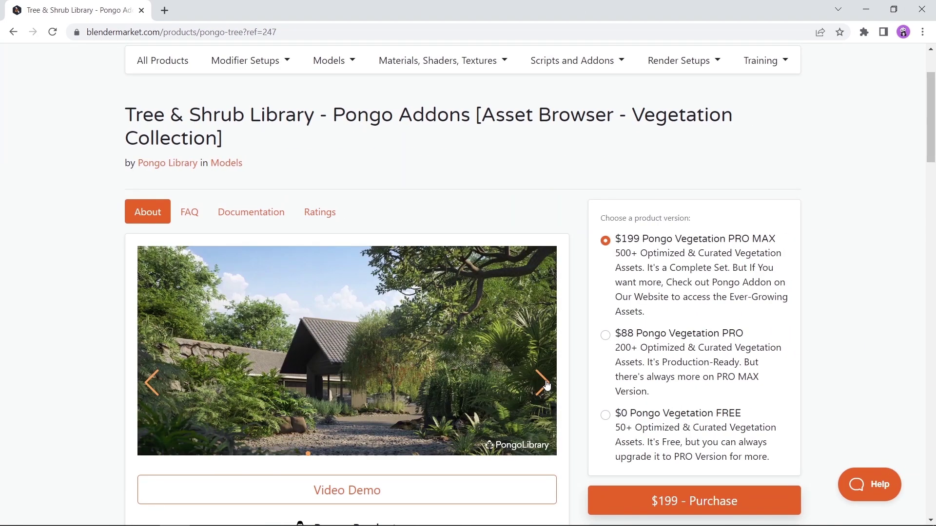
click(546, 384)
click(546, 385)
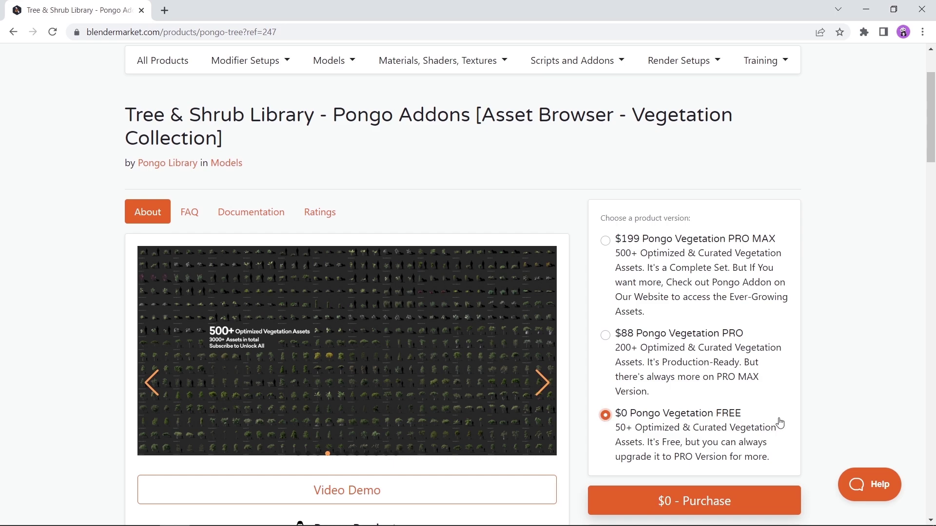
scroll(780, 424, down, 4)
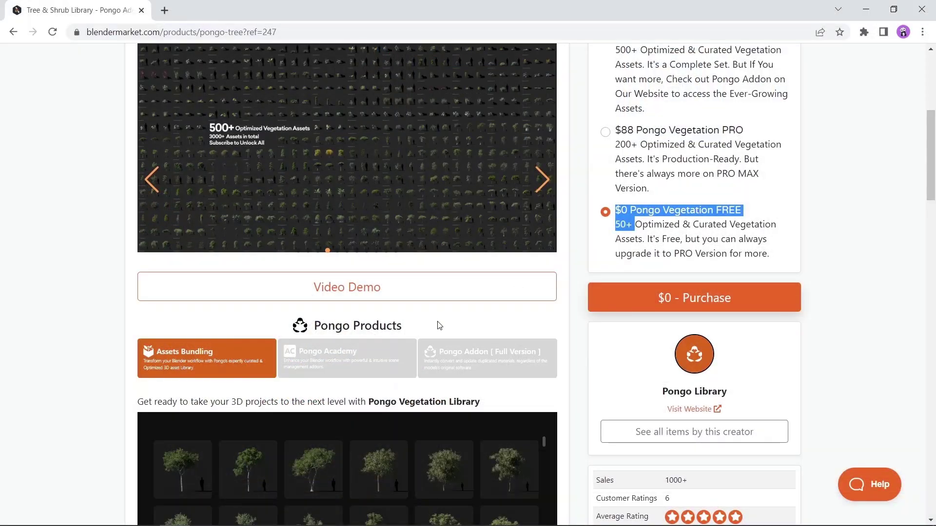
scroll(438, 326, down, 4)
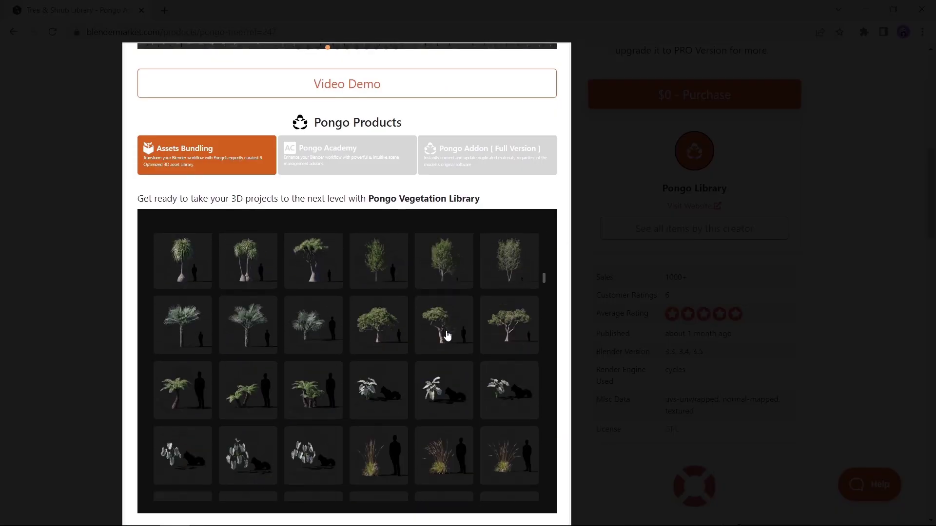
scroll(562, 344, down, 10)
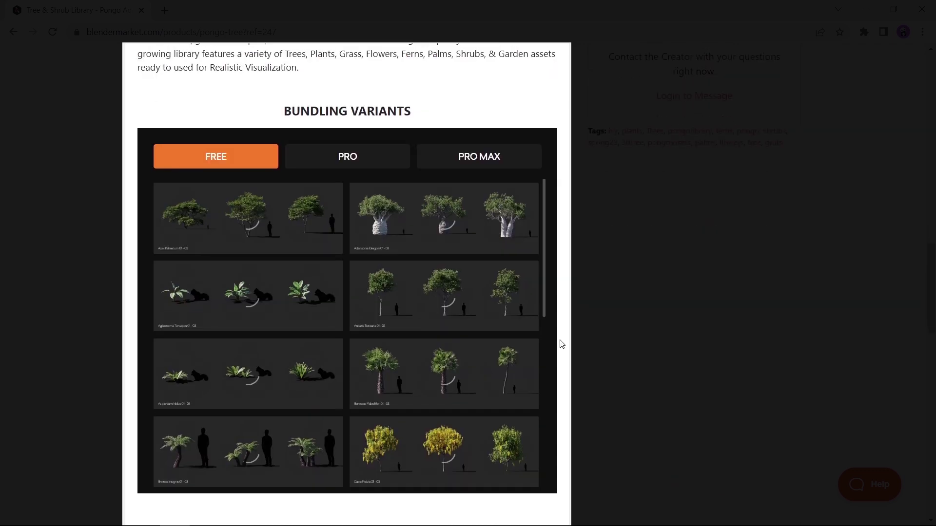
Compare the PRO and FREE bundling variants' assets, ending on FREE, and scroll to Features
click(330, 157)
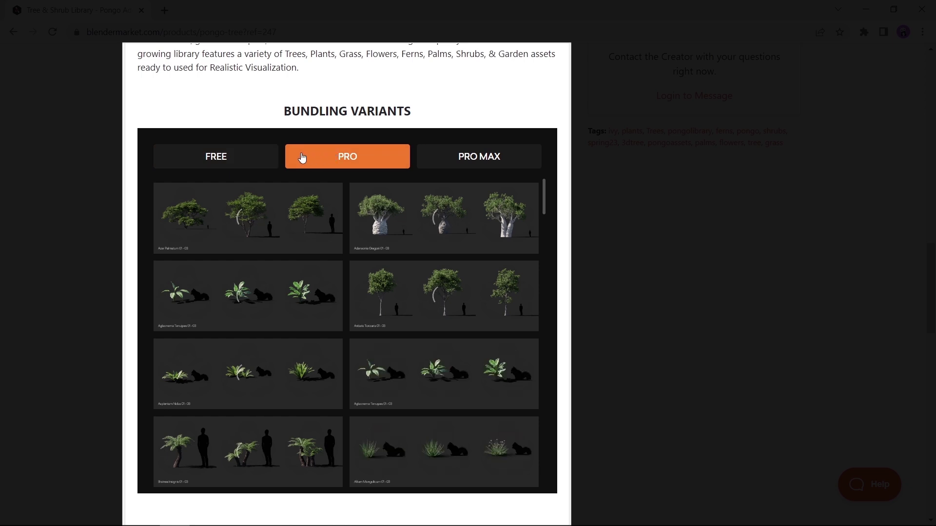
scroll(438, 291, down, 5)
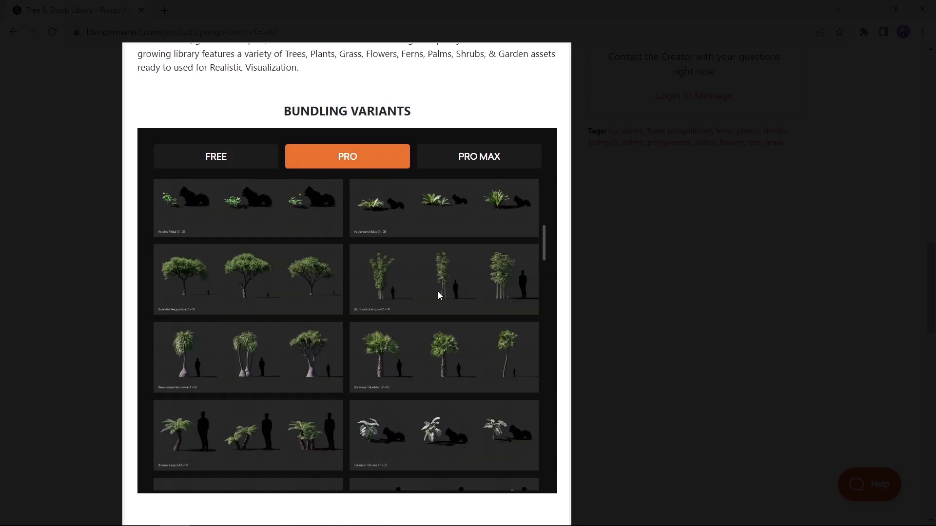
scroll(437, 291, down, 5)
click(228, 165)
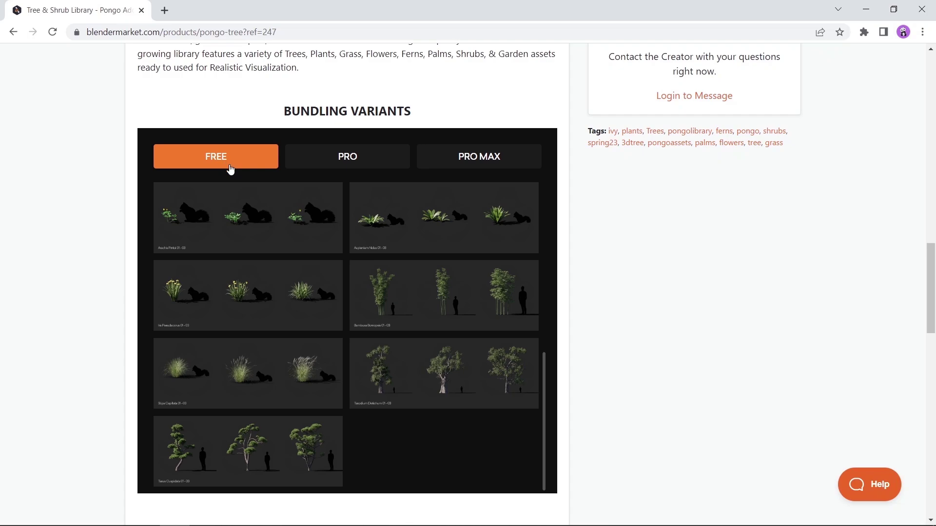
scroll(616, 385, down, 7)
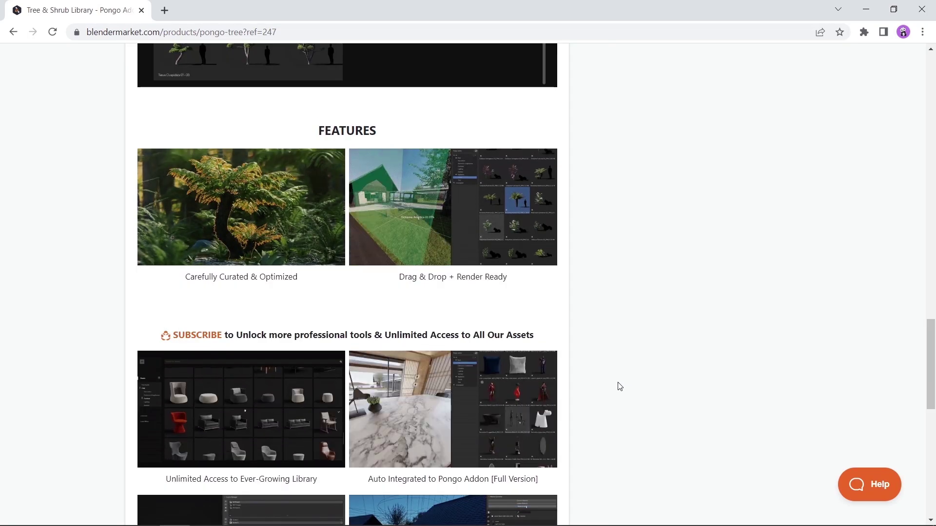
scroll(620, 380, down, 2)
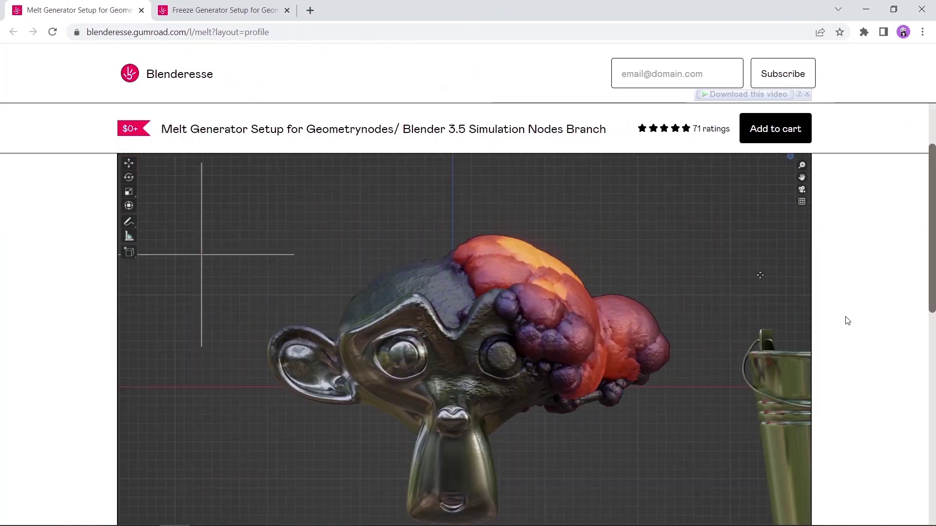
Scroll the Blenderesse store past the Freeze, Xmas Tree and Melt Generator cards to the footer
scroll(847, 321, down, 4)
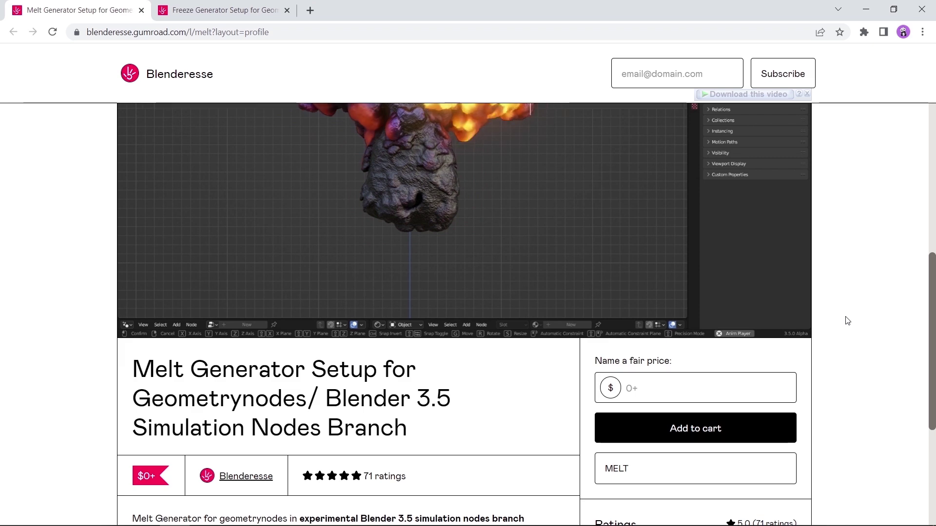
scroll(847, 320, down, 5)
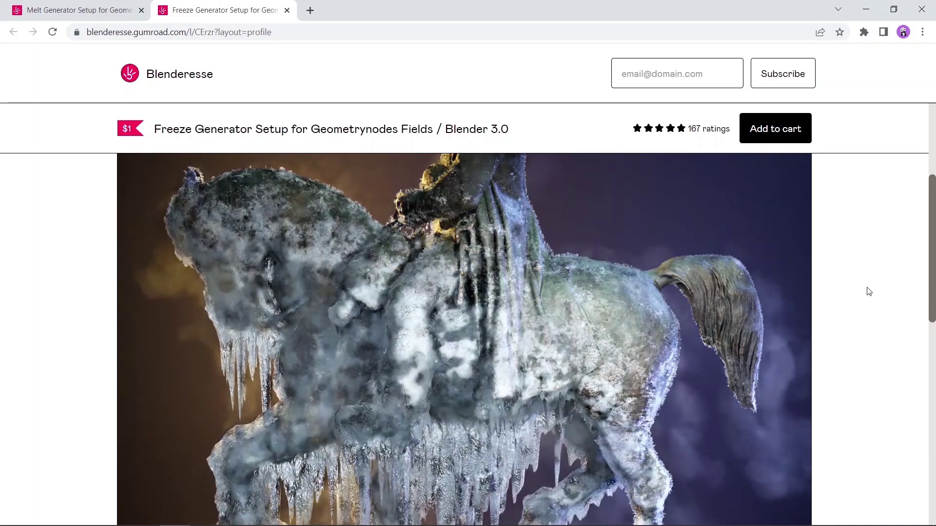
scroll(847, 282, down, 5)
scroll(850, 284, down, 3)
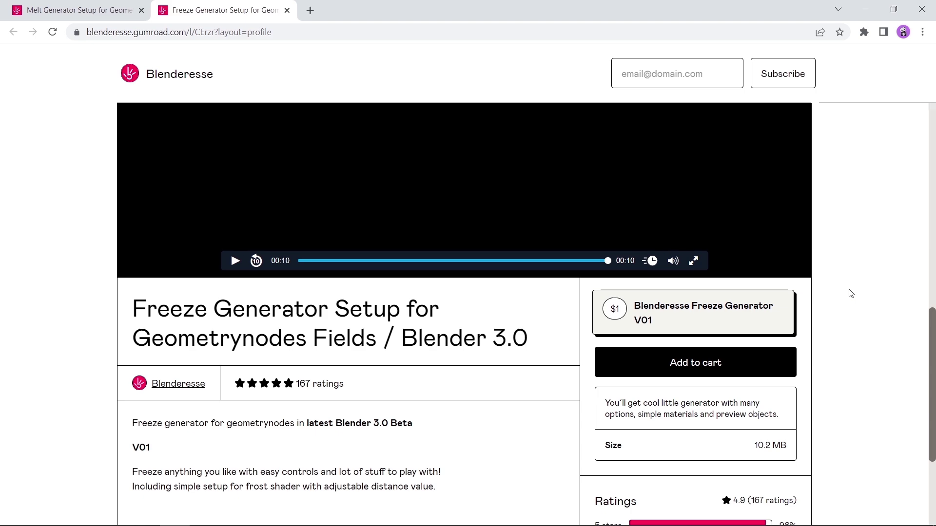
scroll(850, 293, down, 3)
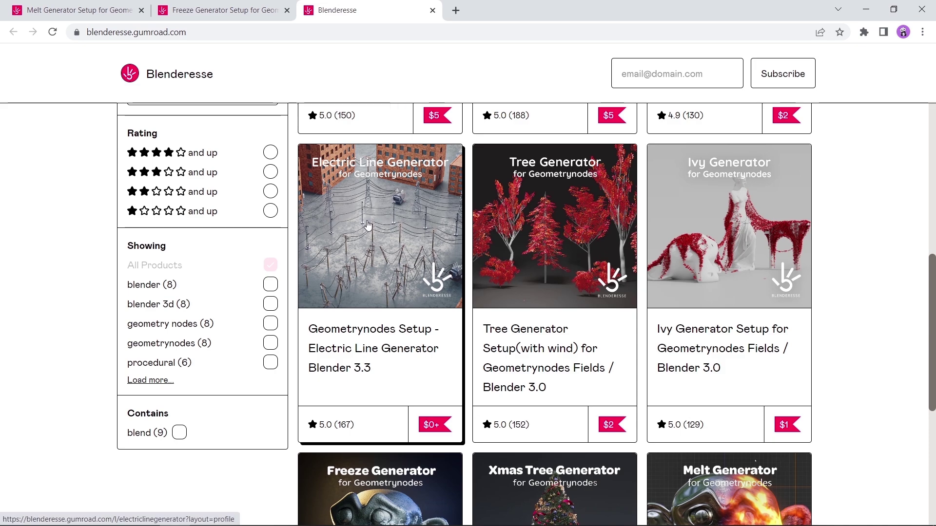
scroll(836, 300, down, 4)
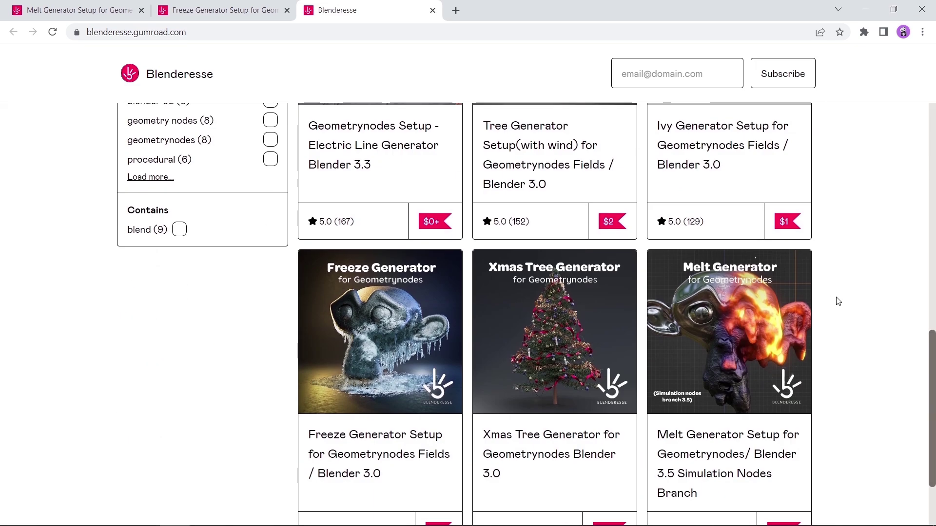
scroll(545, 362, down, 2)
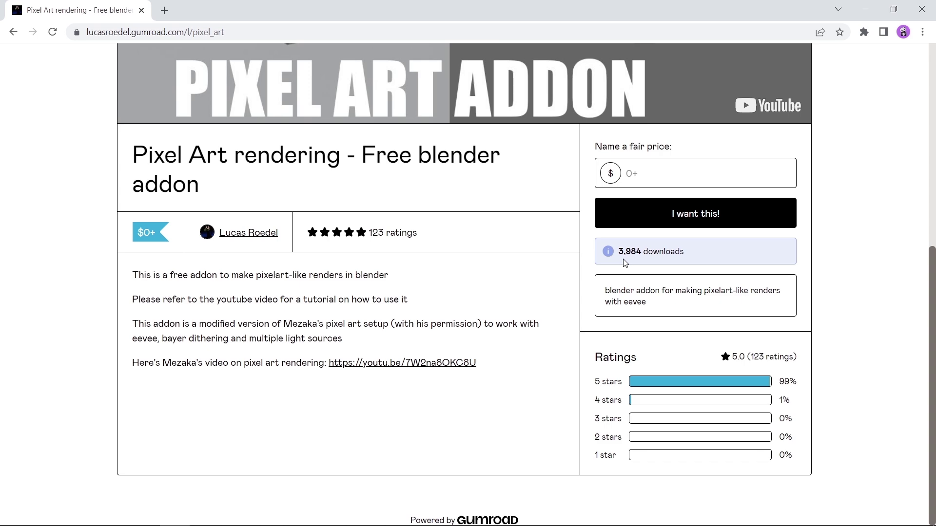
Scroll back up to the Drop It banner, $0+ price and 591 ratings
scroll(816, 222, up, 6)
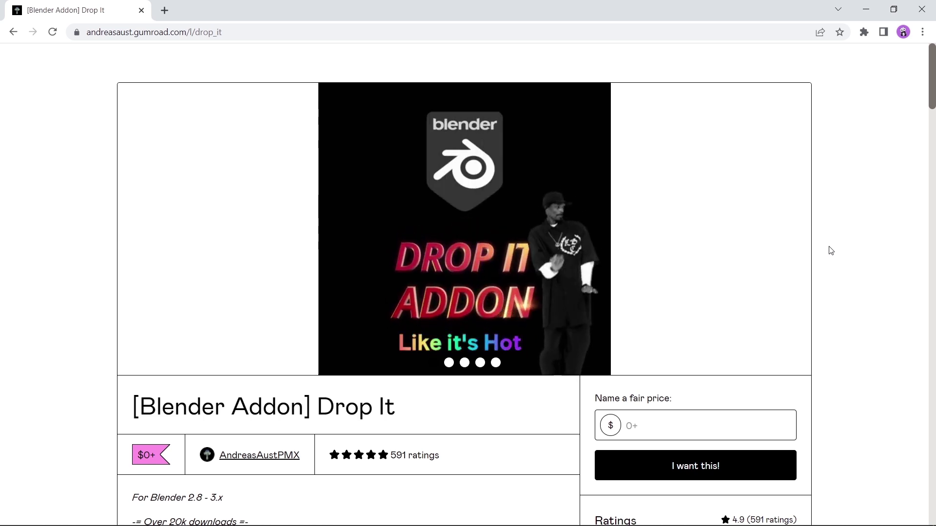
Scroll to the Drop It description and highlight the '2.8 - 3.x' supported Blender versions
scroll(831, 250, down, 4)
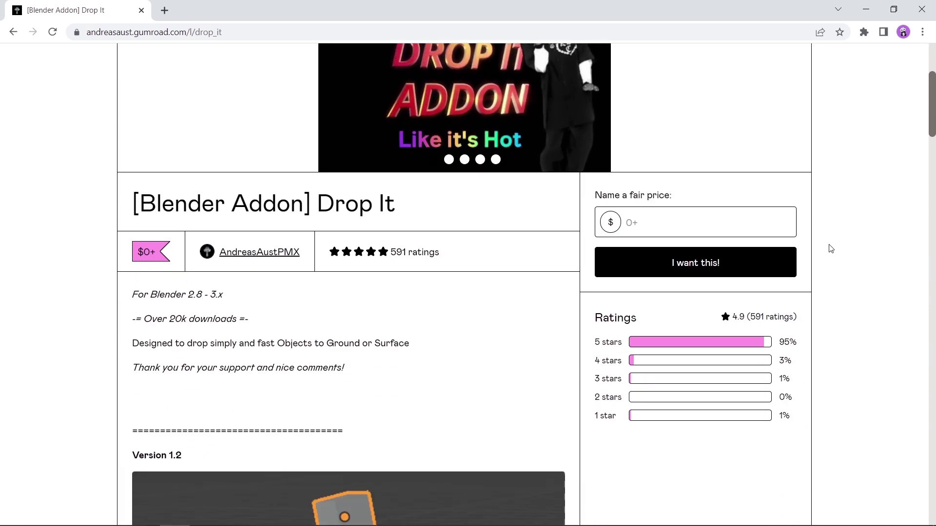
scroll(830, 249, down, 5)
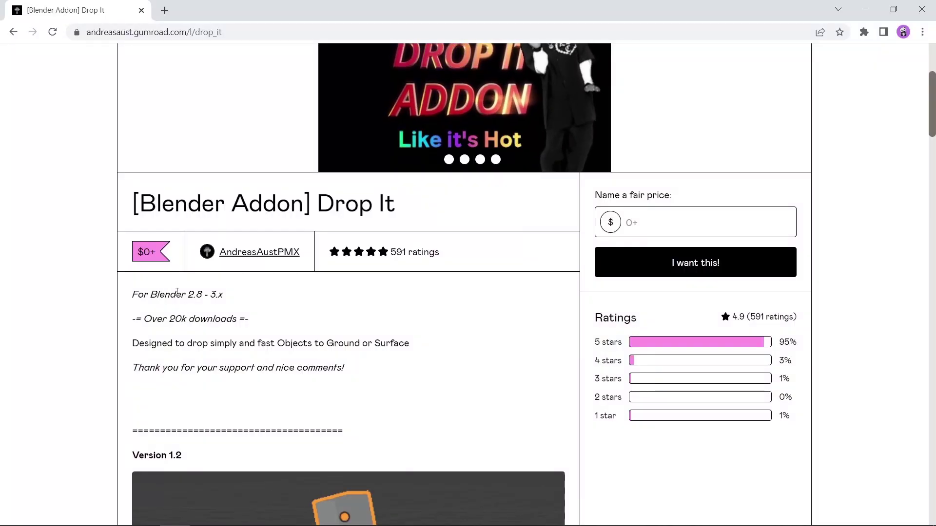
drag(189, 296, 218, 296)
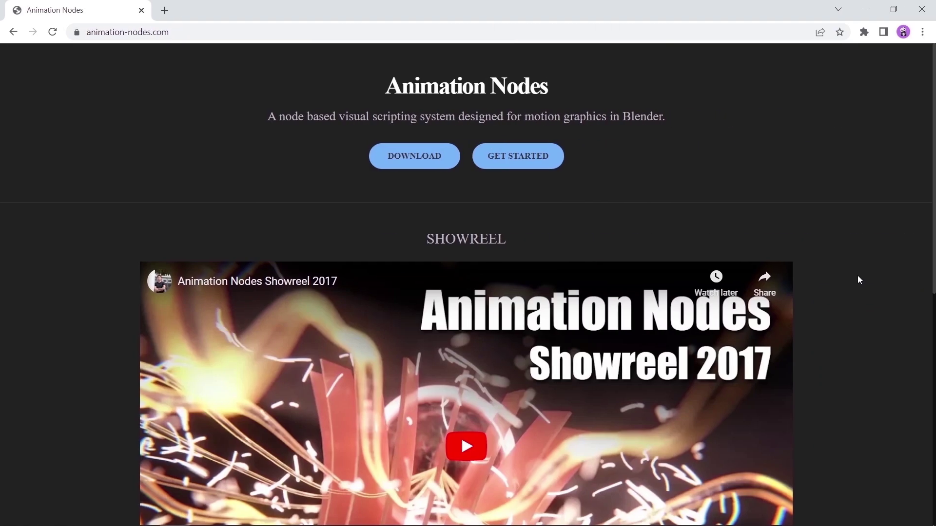
Scroll the Animation Nodes site from the Showreel toward the Download section
scroll(859, 281, down, 9)
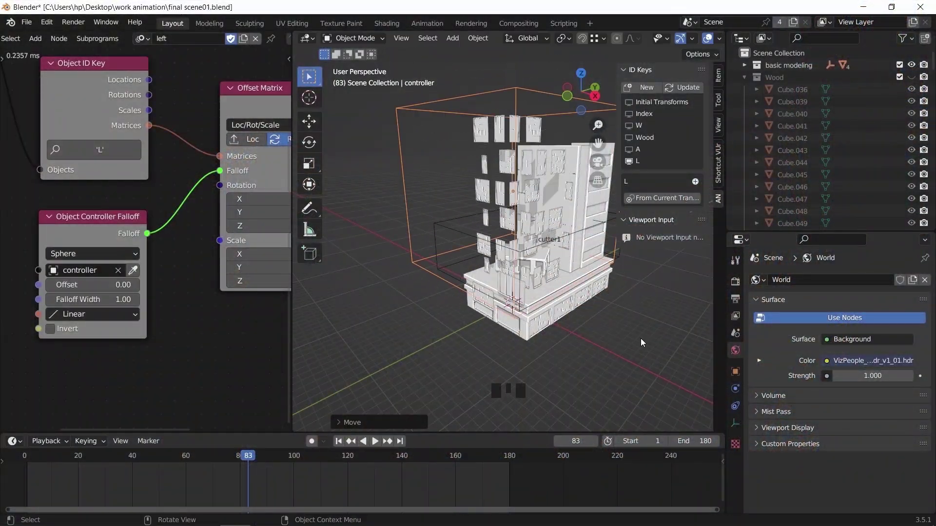
Cancel the pending move and key the building controller's Rotation at frame 11
middle_drag(683, 379, 663, 390)
click(77, 458)
drag(75, 460, 54, 466)
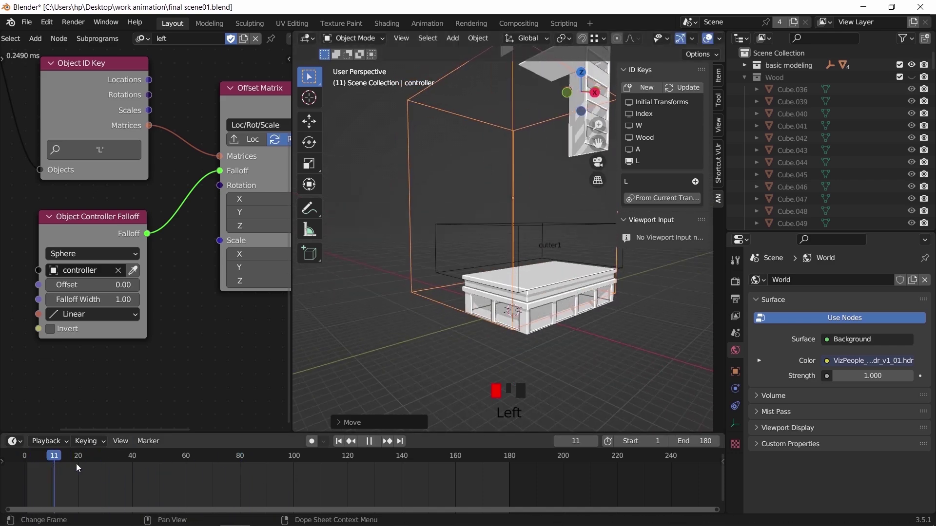
key(i)
click(457, 319)
Move the controller along Z at frame 29, then browse the BlenRig 6 Reproportion Guide slide
shift+middle_drag(516, 302, 410, 269)
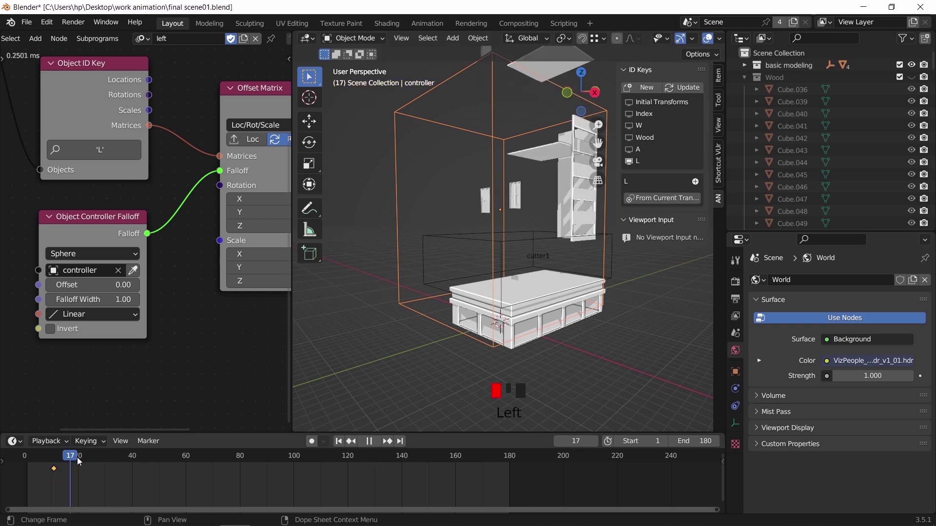
drag(125, 469, 102, 470)
key(g)
key(z)
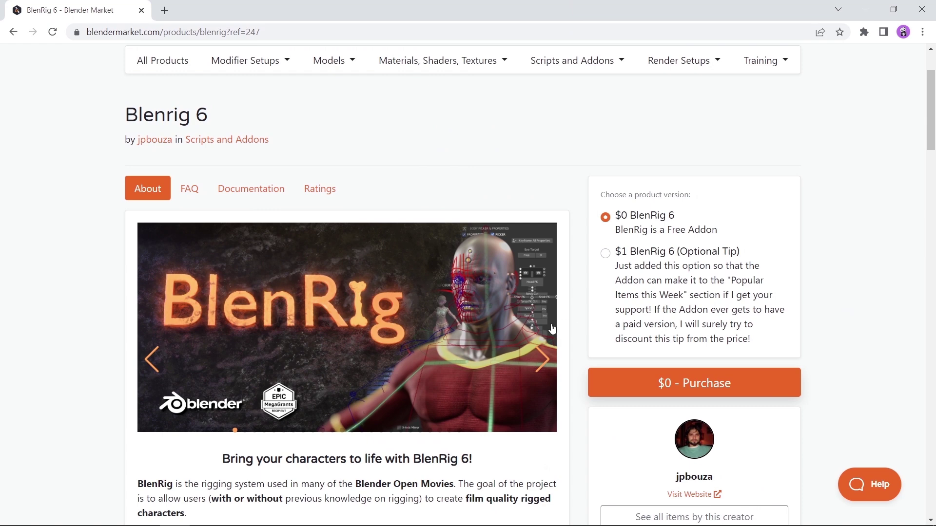
click(546, 351)
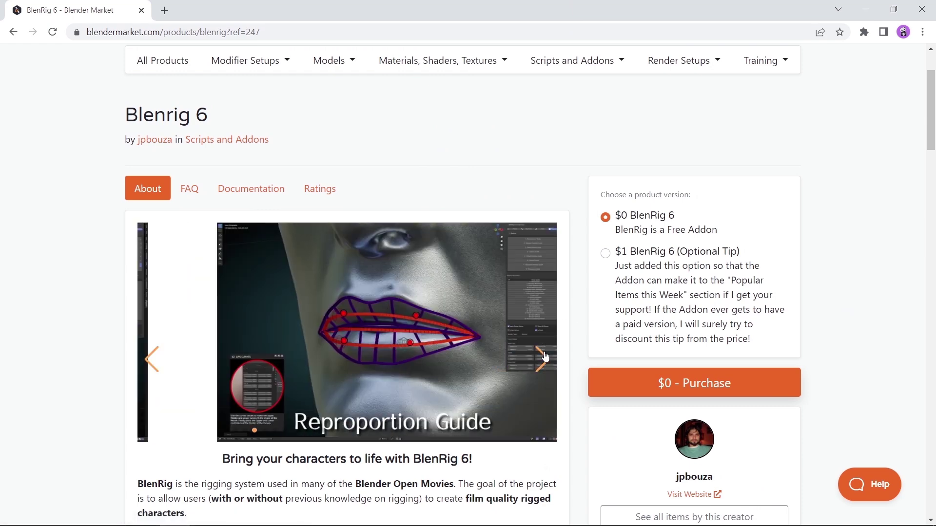
scroll(581, 318, down, 10)
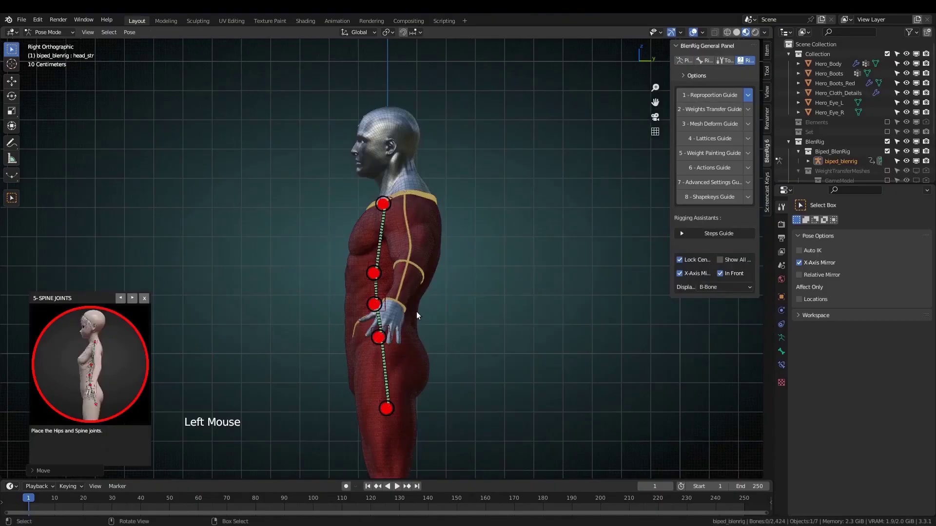
Drag the BlenRig character's spine joint to its new position and confirm it
scroll(405, 209, up, 2)
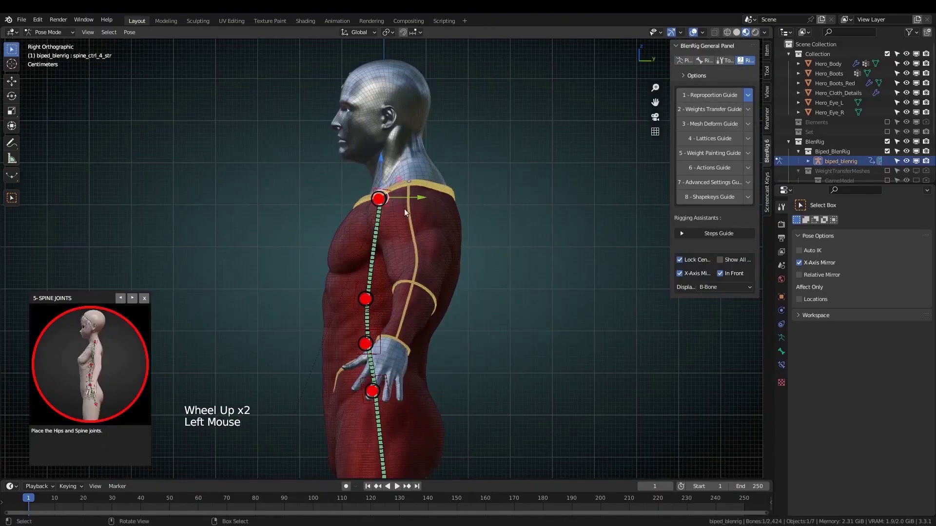
drag(404, 208, 440, 198)
click(439, 198)
Pan over to the heel guide and orbit to a front view of the face
scroll(519, 331, down, 2)
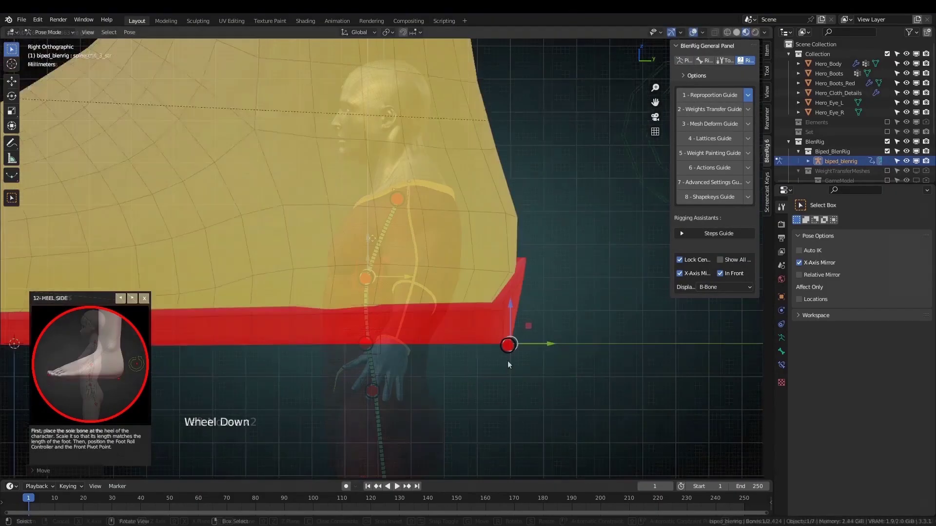
shift+middle_drag(527, 334, 429, 367)
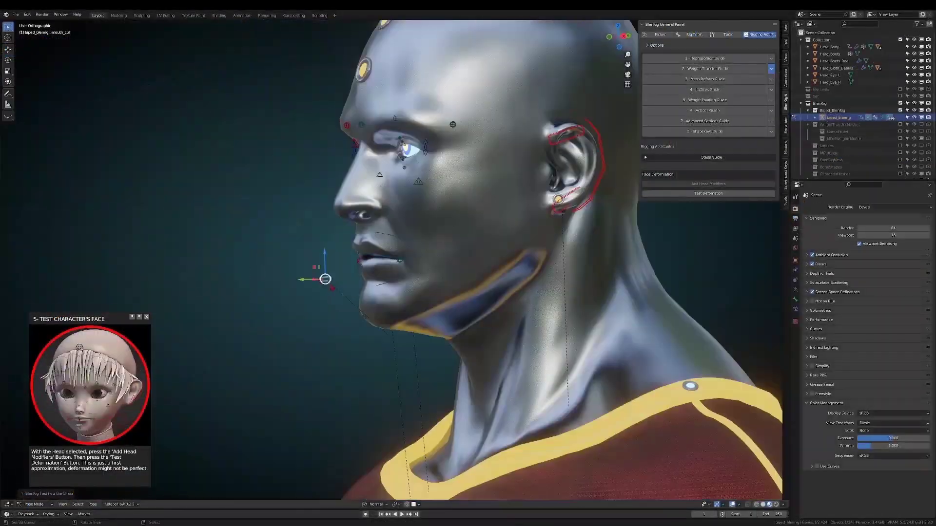
middle_drag(468, 263, 341, 266)
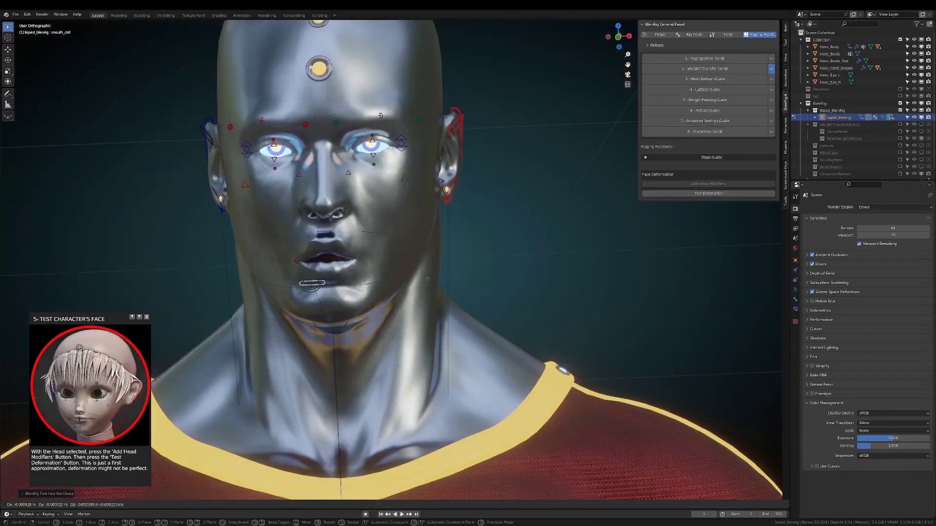
scroll(341, 244, up, 3)
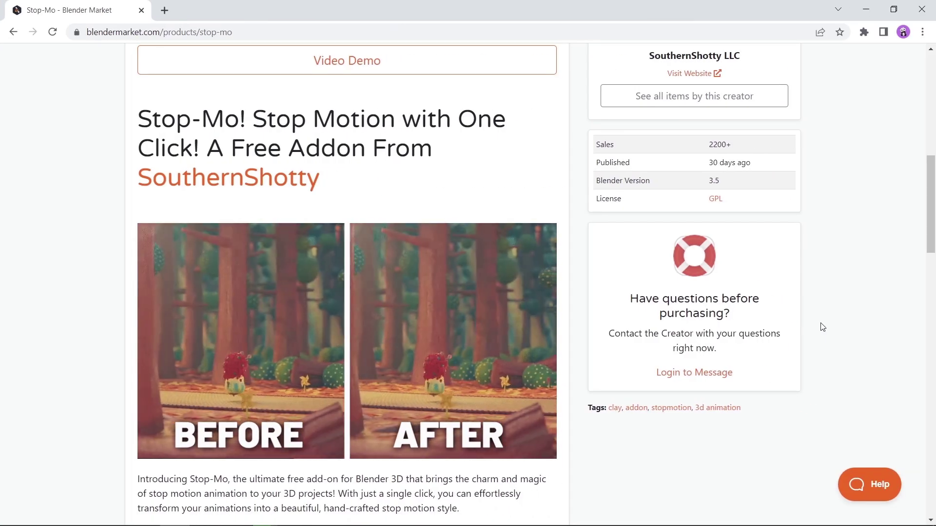
Scroll through the Stop-Mo features down to the Crafty Asset Pack section
scroll(823, 327, up, 8)
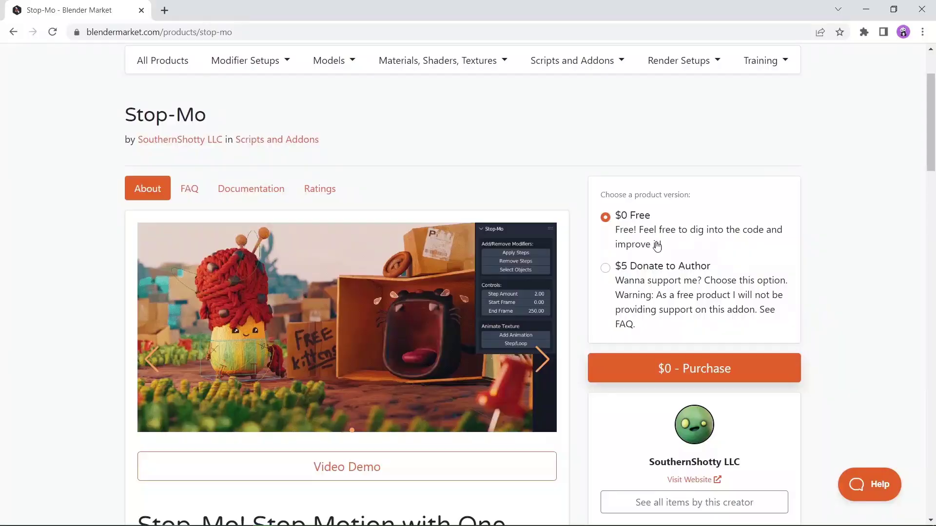
scroll(671, 234, down, 18)
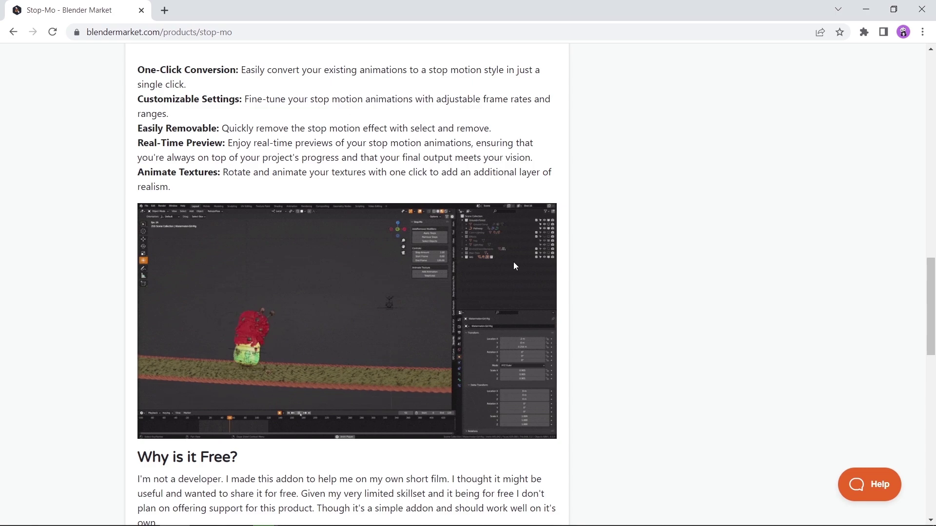
scroll(513, 262, down, 10)
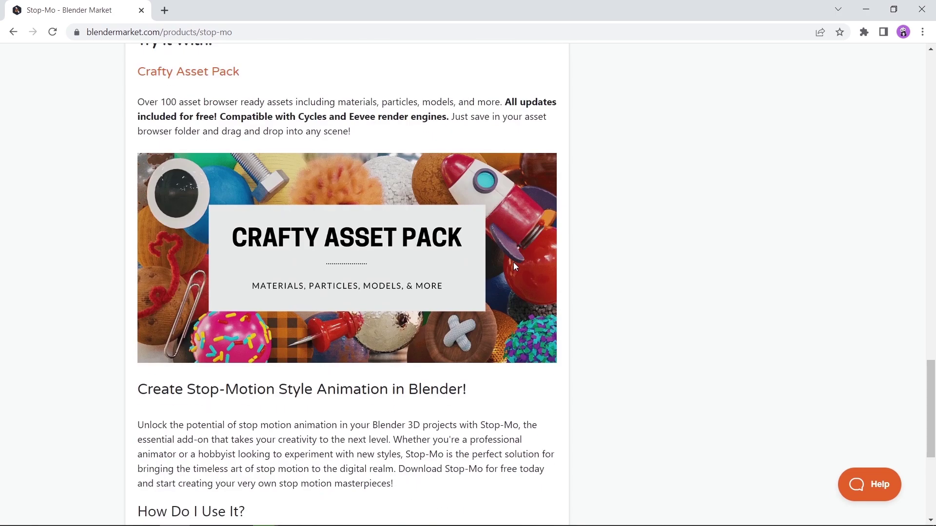